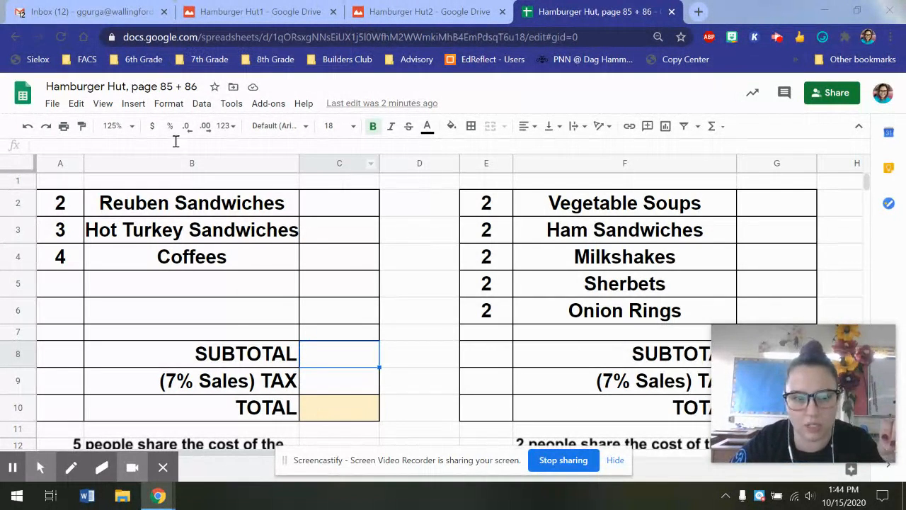
Look over the order sheet and check the Reuben price on the Hamburger Hut2 menu.
click(132, 126)
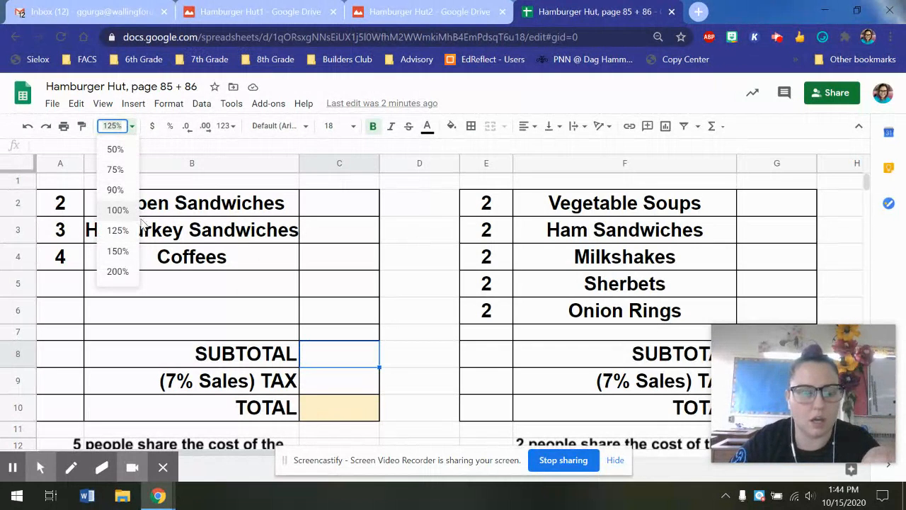
click(323, 205)
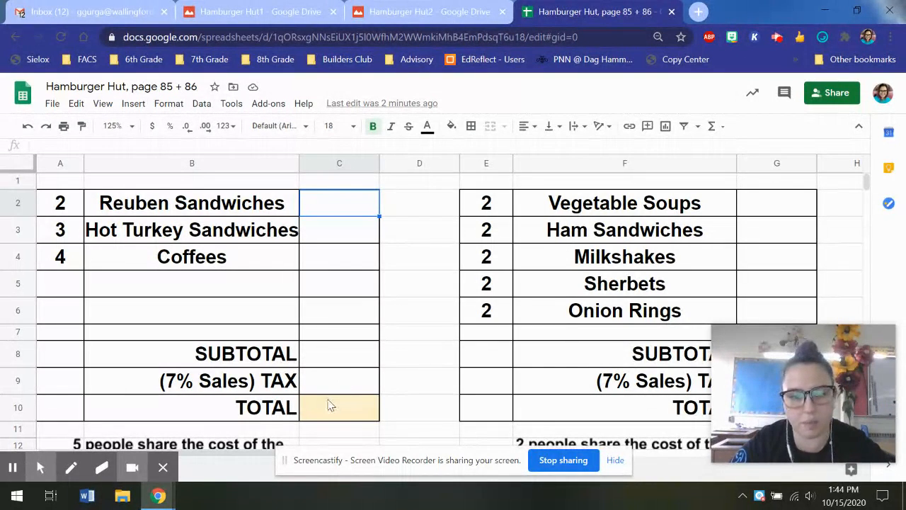
scroll(335, 375, down, 1)
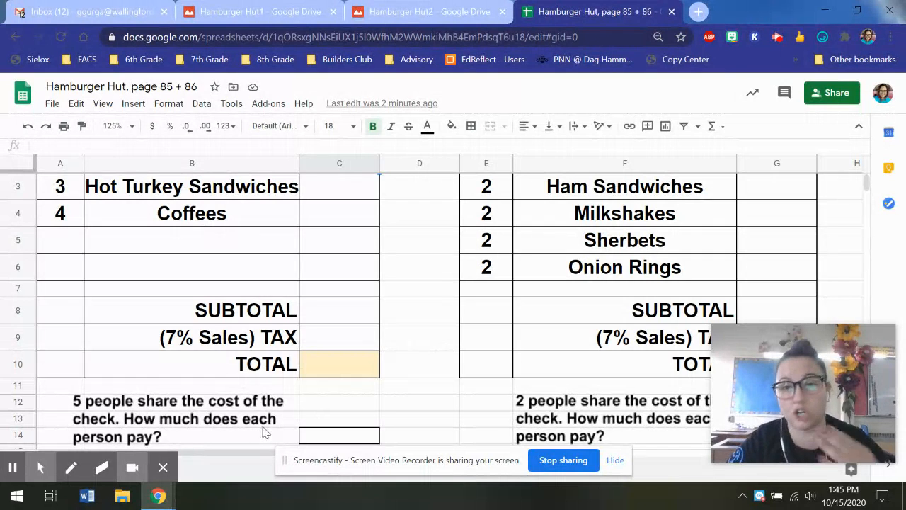
scroll(329, 332, up, 1)
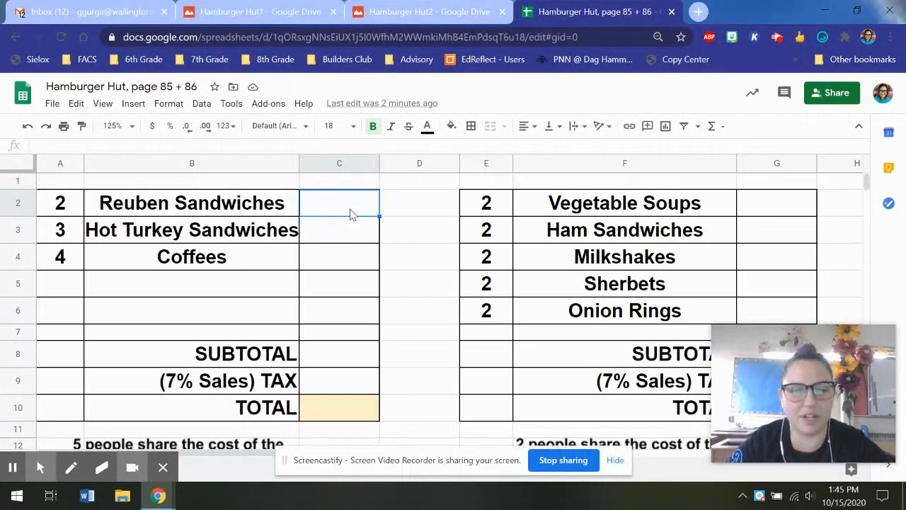
click(425, 19)
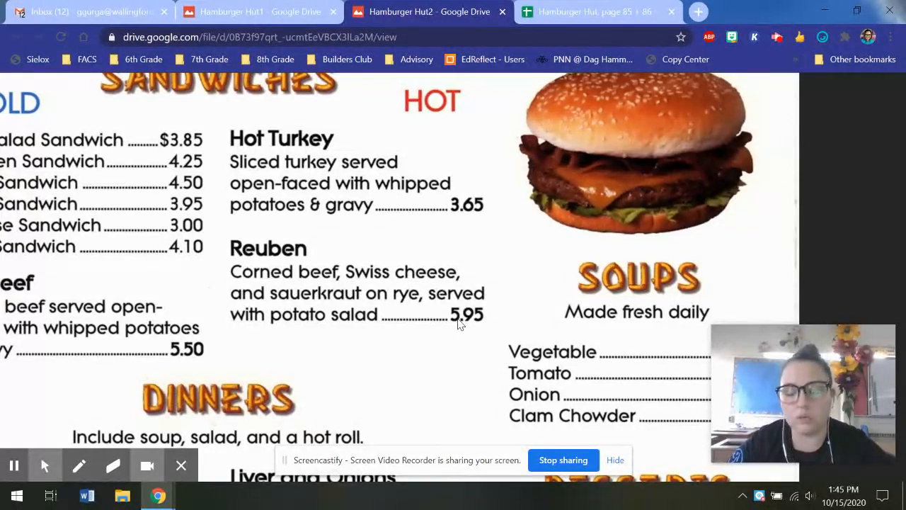
click(588, 7)
Enter =5.95*A2 in C2 so the Reuben Sandwiches cost shows $11.90.
click(357, 203)
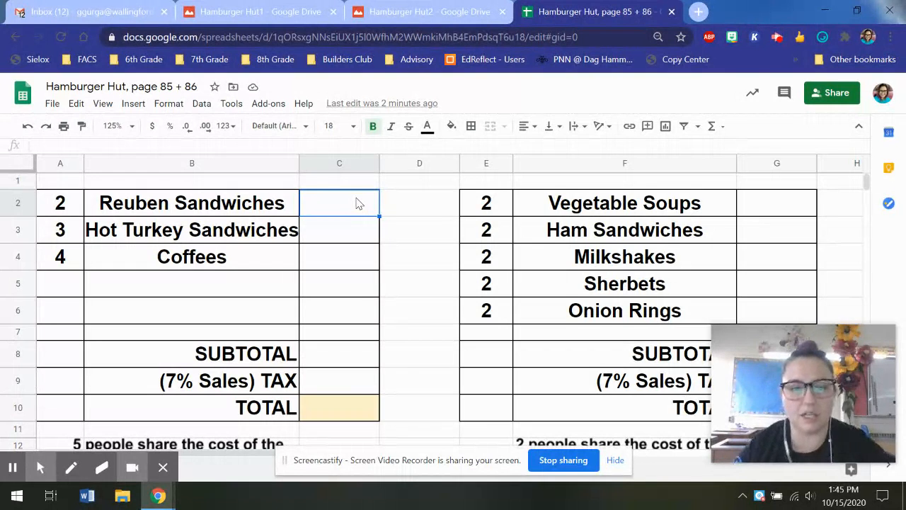
text(=5.95)
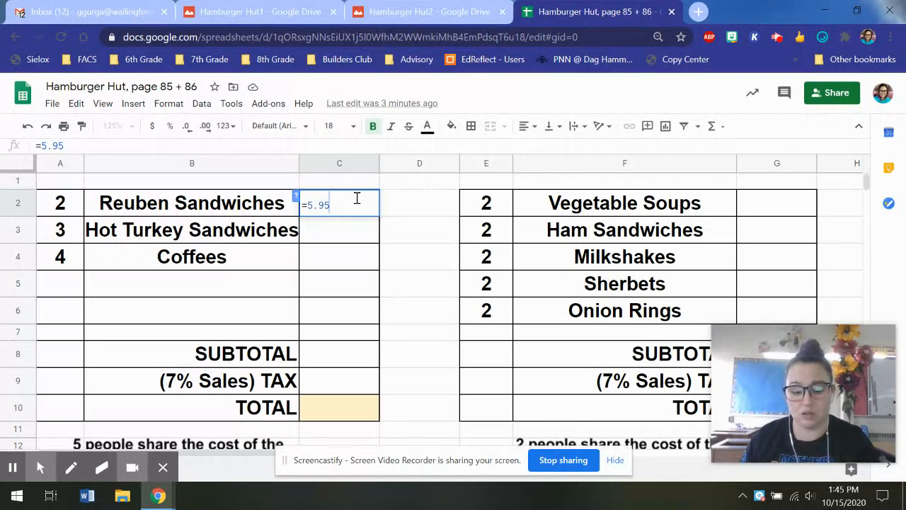
text(*)
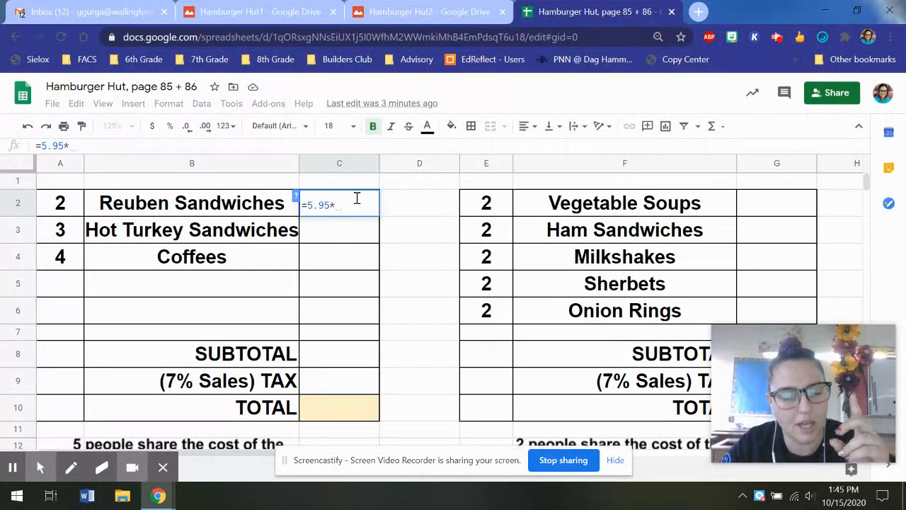
click(71, 206)
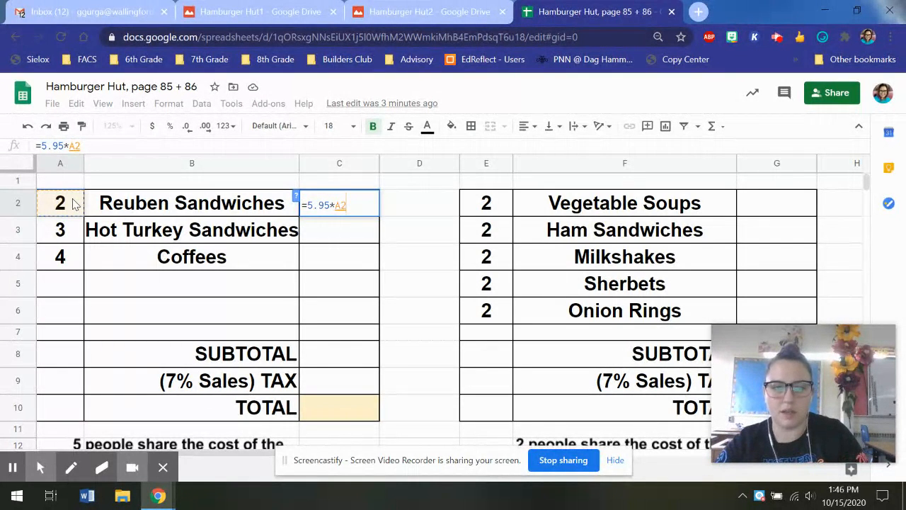
key(Return)
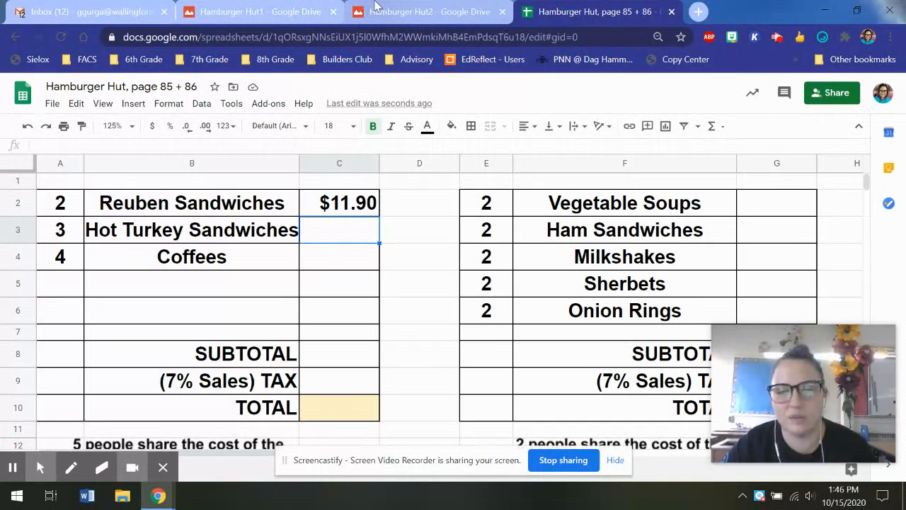
click(376, 5)
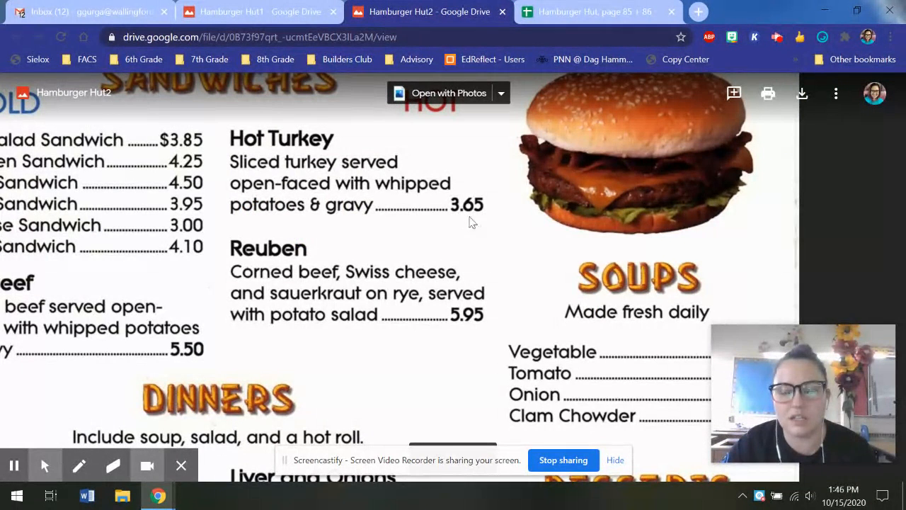
Enter =3.65*A3 in C3 for a $10.95 Hot Turkey cost, then view the Hamburger Hut1 menu.
click(592, 6)
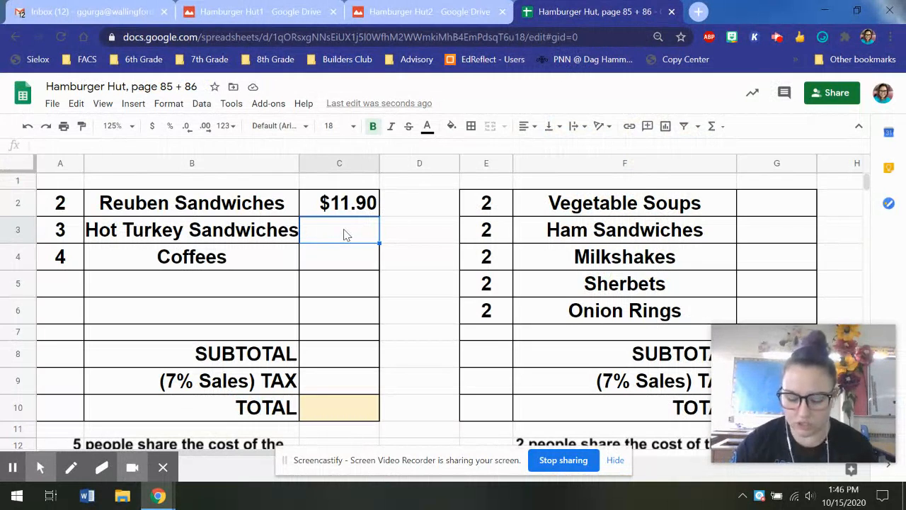
text(=)
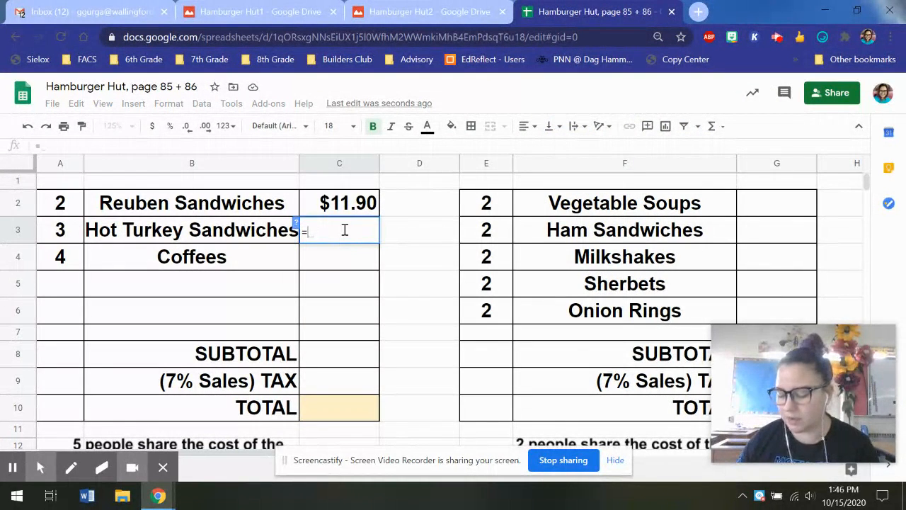
text(3.65)
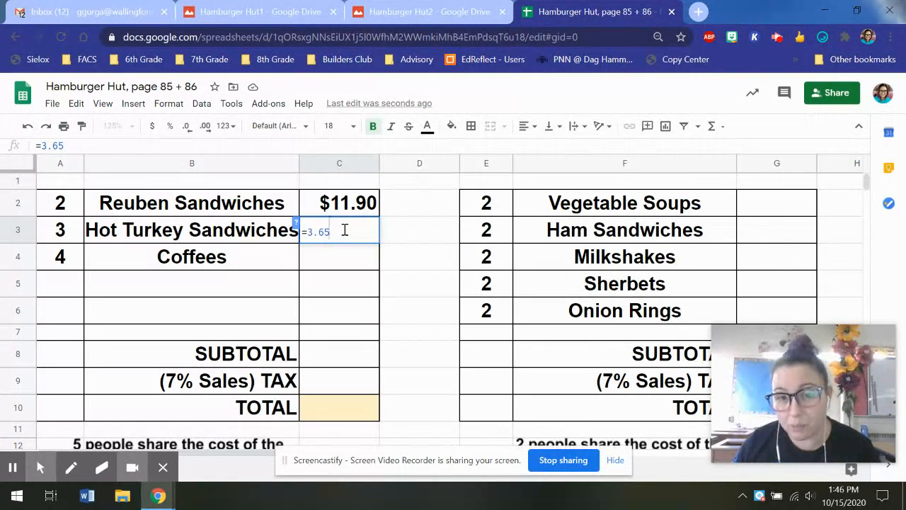
text(*)
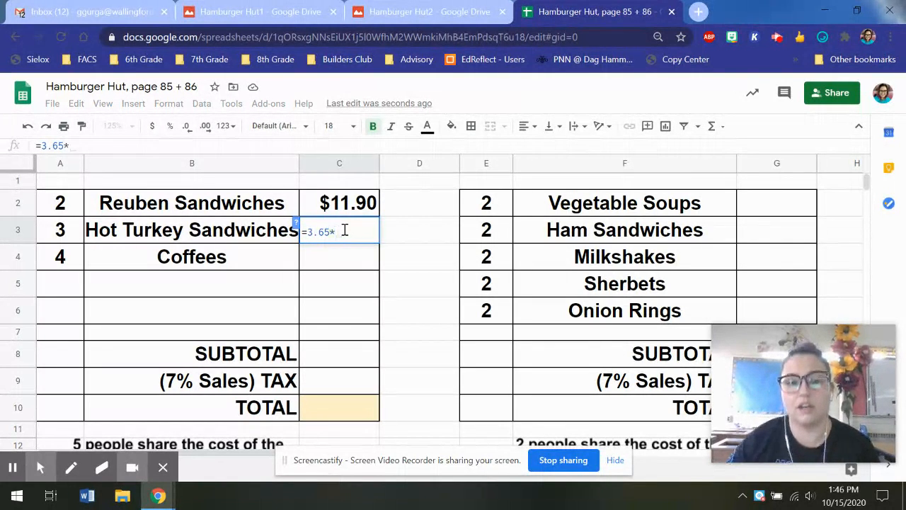
click(62, 233)
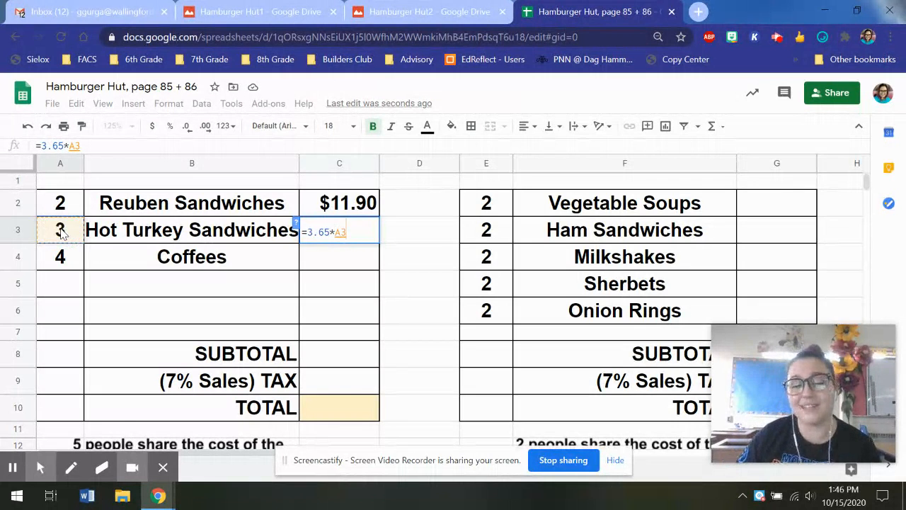
key(Return)
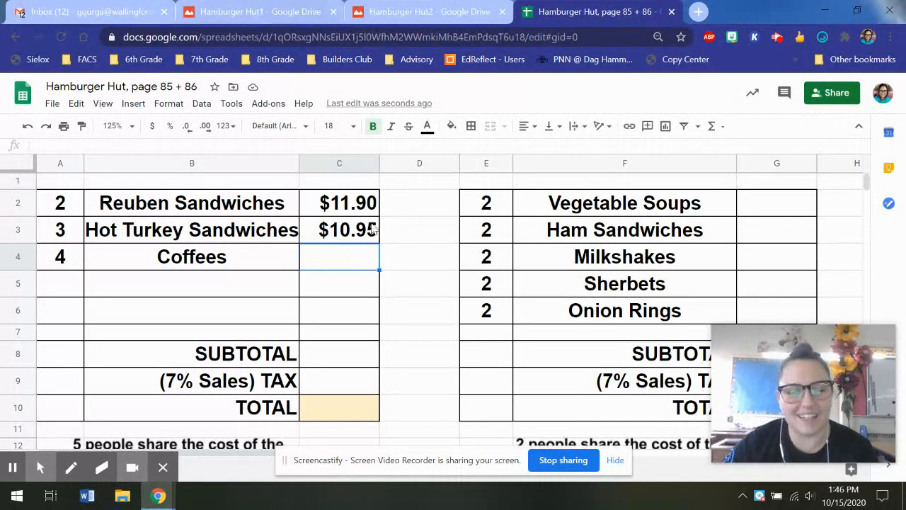
click(249, 8)
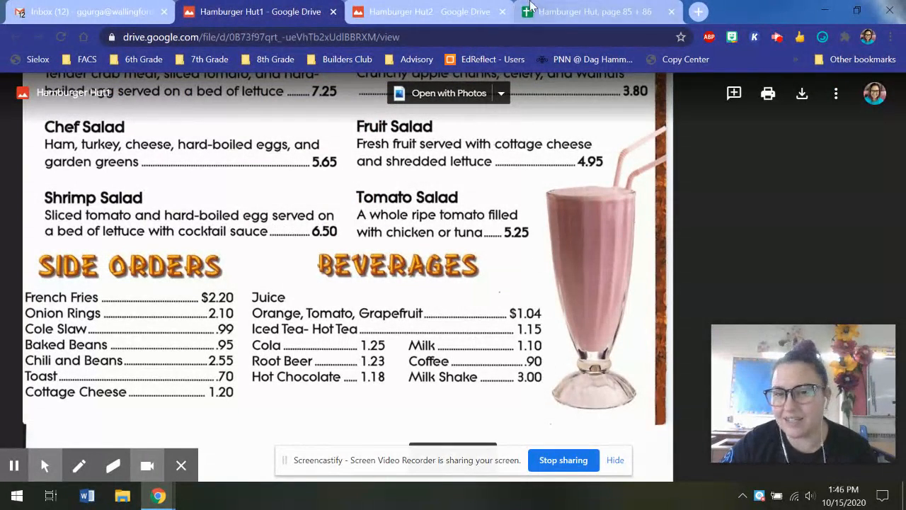
Enter =.90*A4 in C4 for $3.60 of coffee, then begin a SUM formula in C8.
click(591, 11)
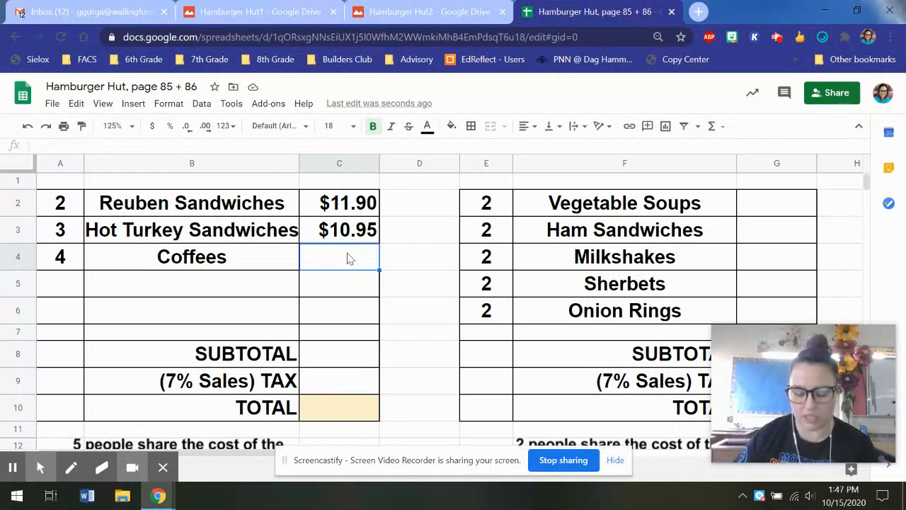
text(=)
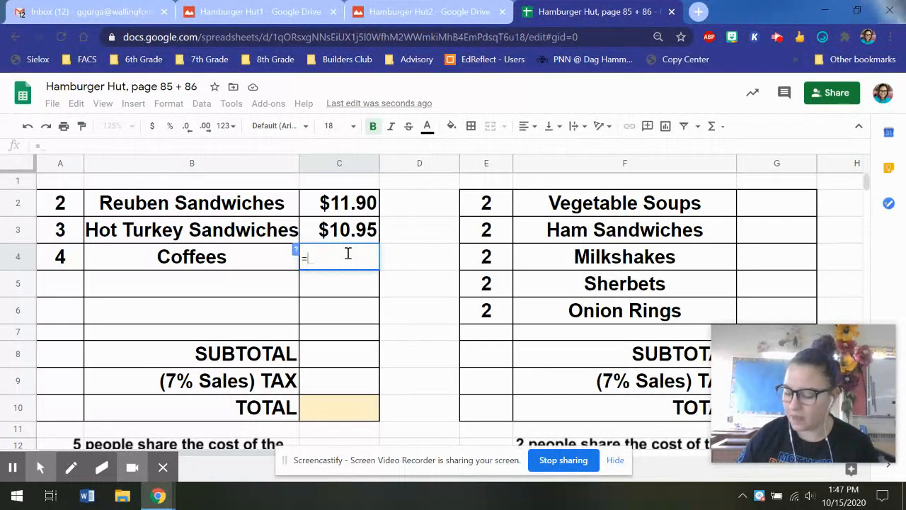
text(.90)
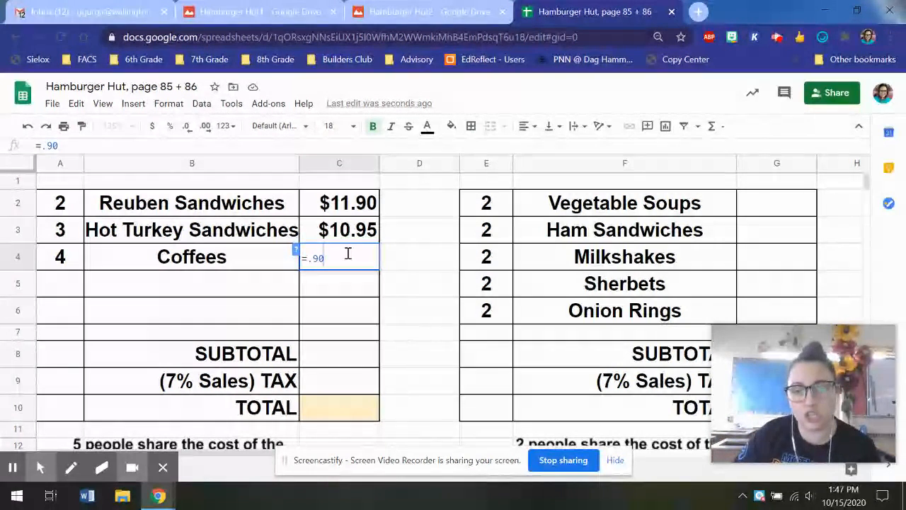
text(*)
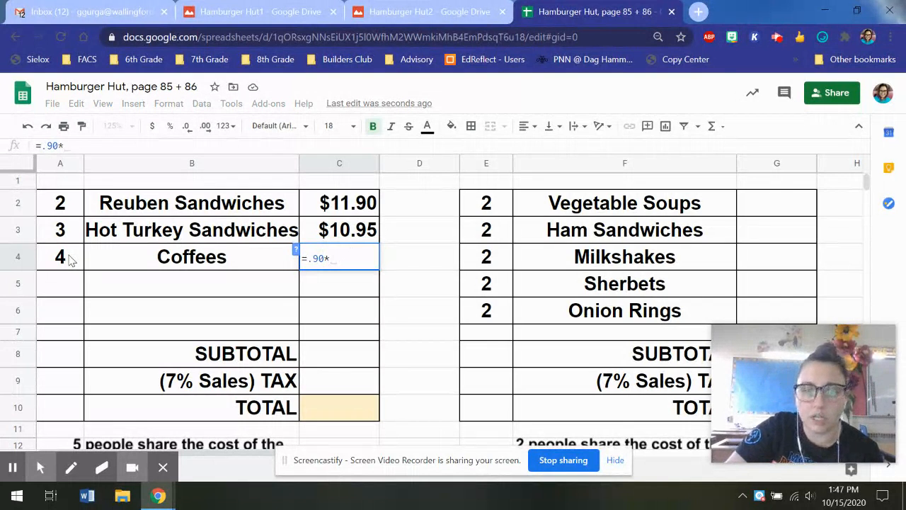
click(69, 259)
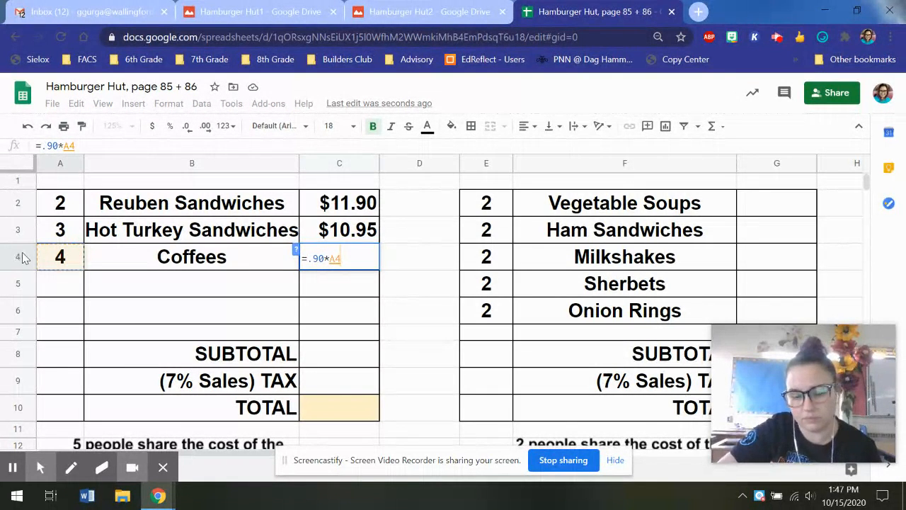
key(Return)
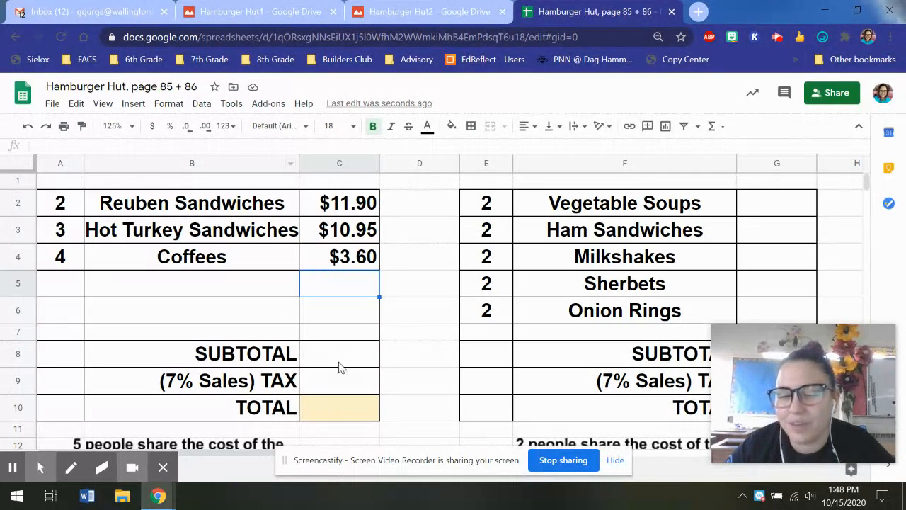
click(338, 364)
text(=)
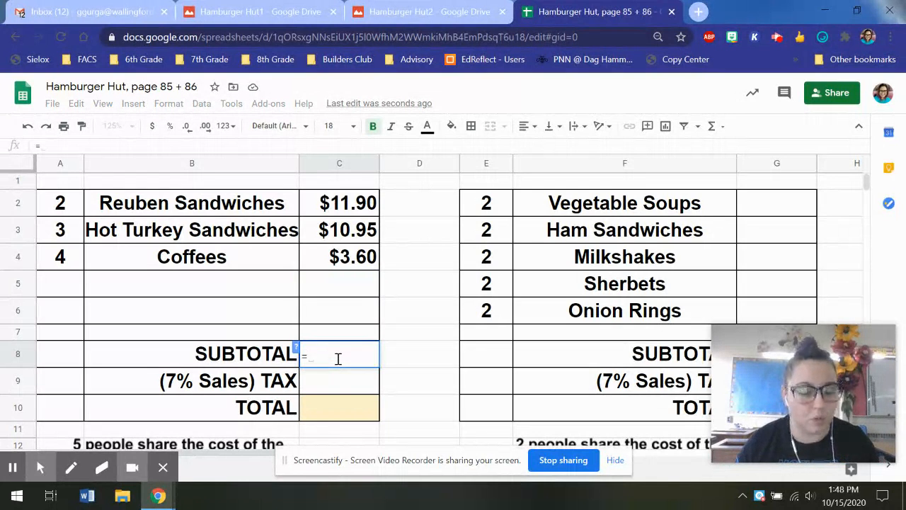
text(SU)
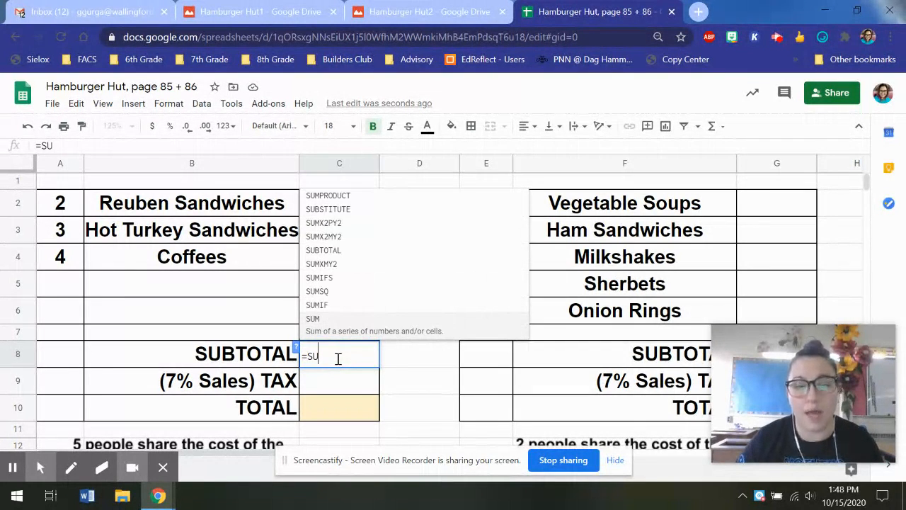
text(M)
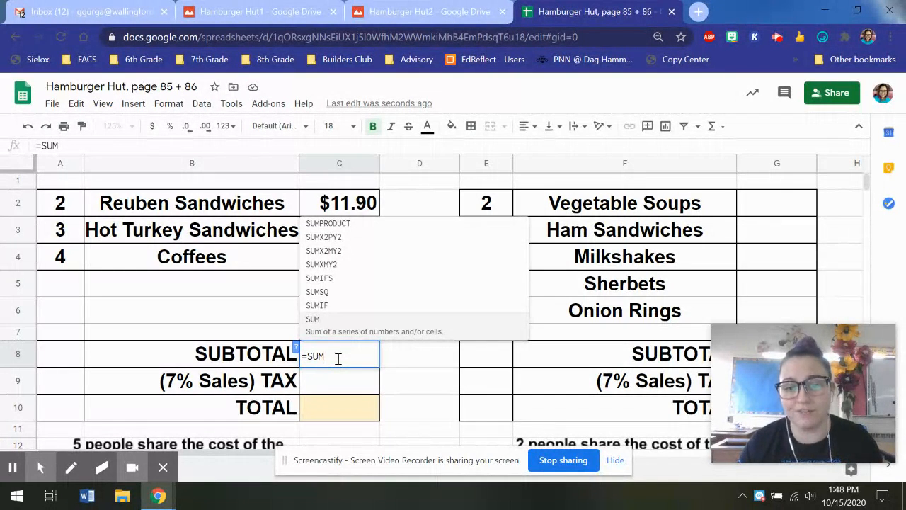
Complete =SUM(C2:C4) in C8 so the subtotal shows $26.45.
text(()
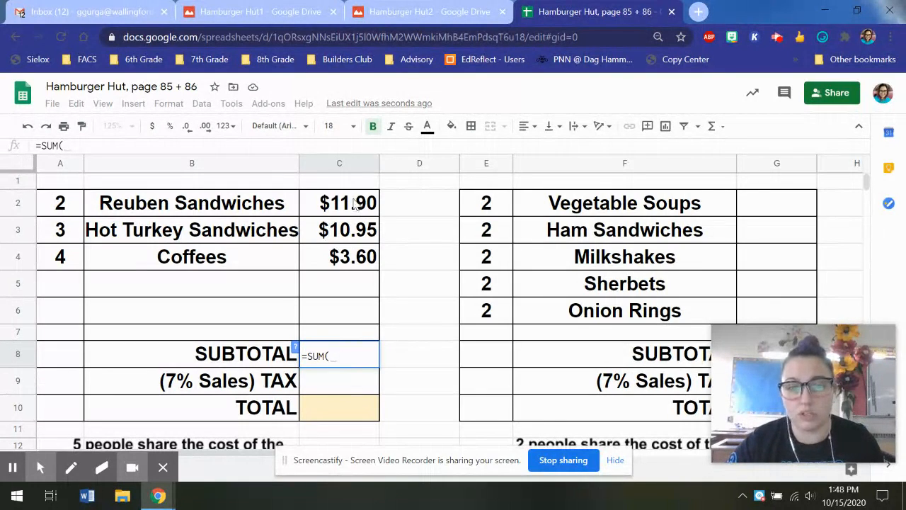
click(354, 204)
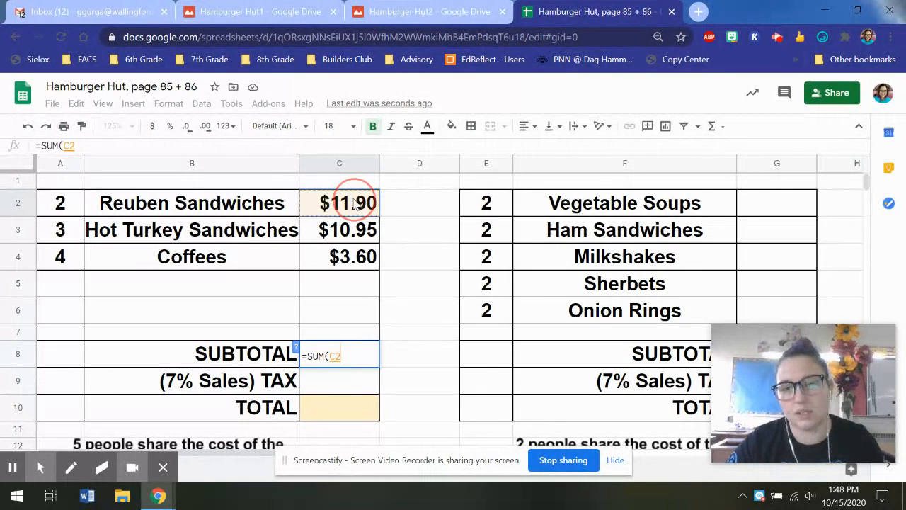
drag(354, 204, 352, 259)
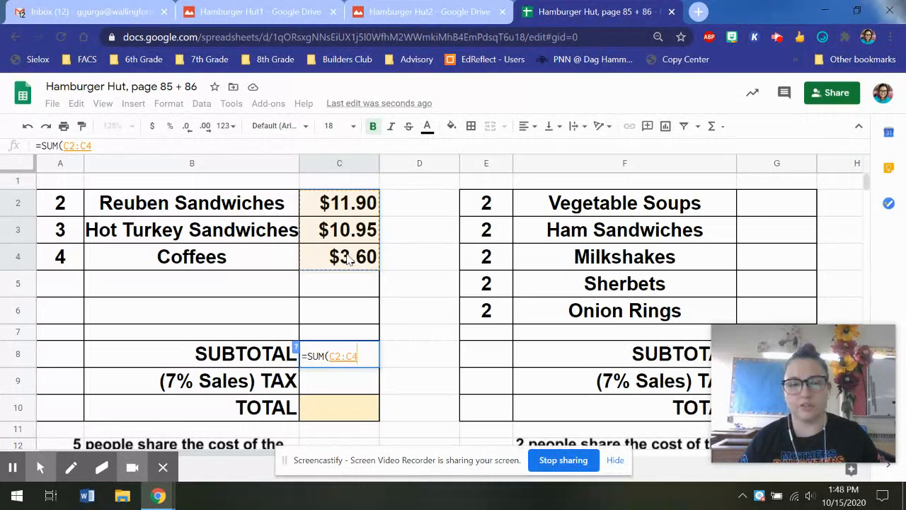
text())
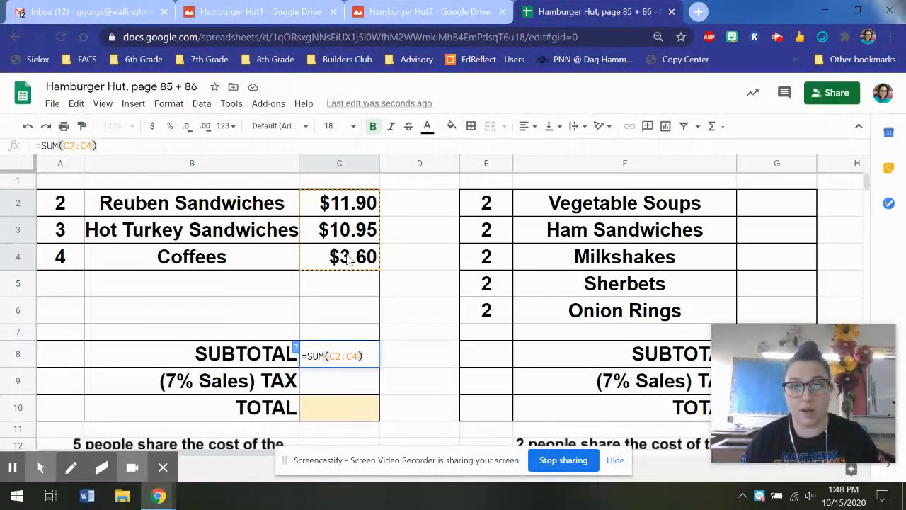
key(Return)
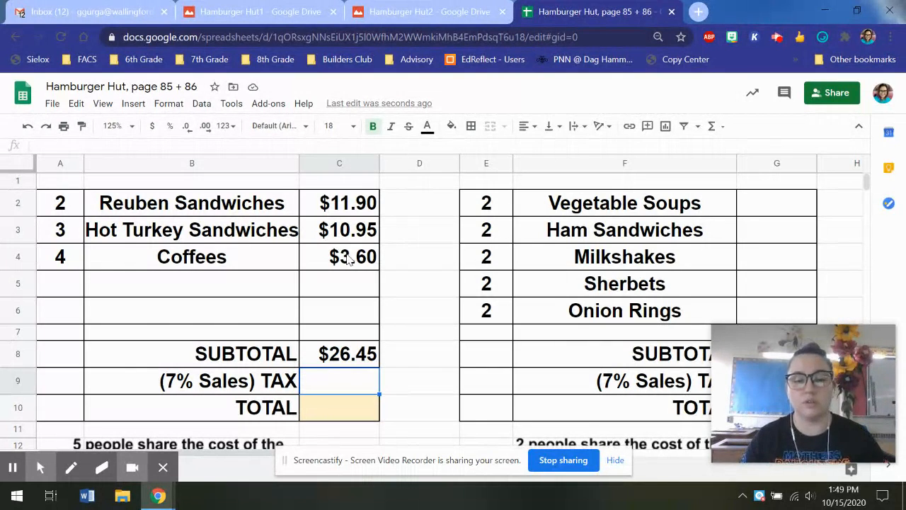
Enter =C8*.07 in C9 for a $1.85 sales tax.
text(=)
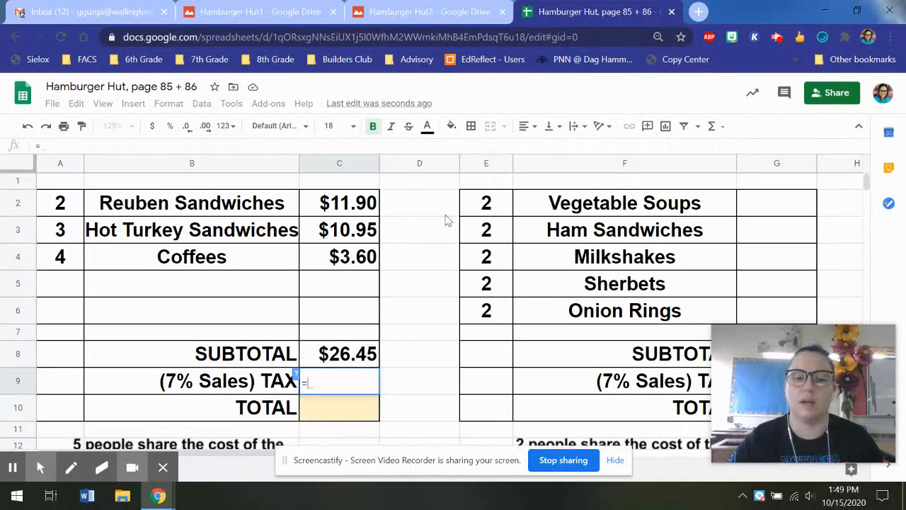
click(337, 361)
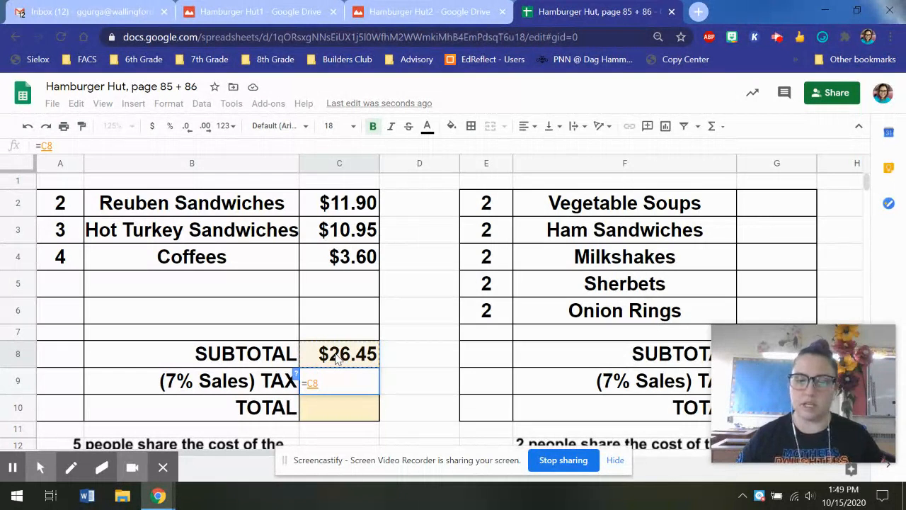
text(*)
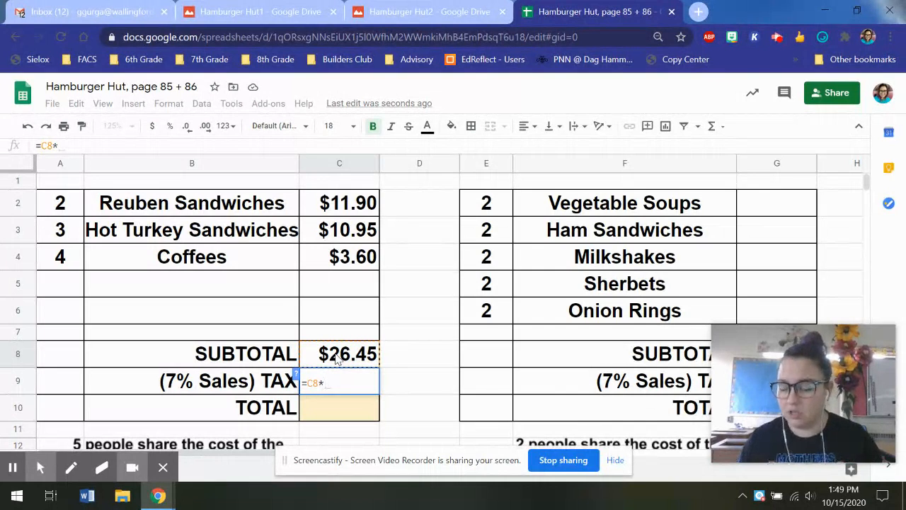
text(.07)
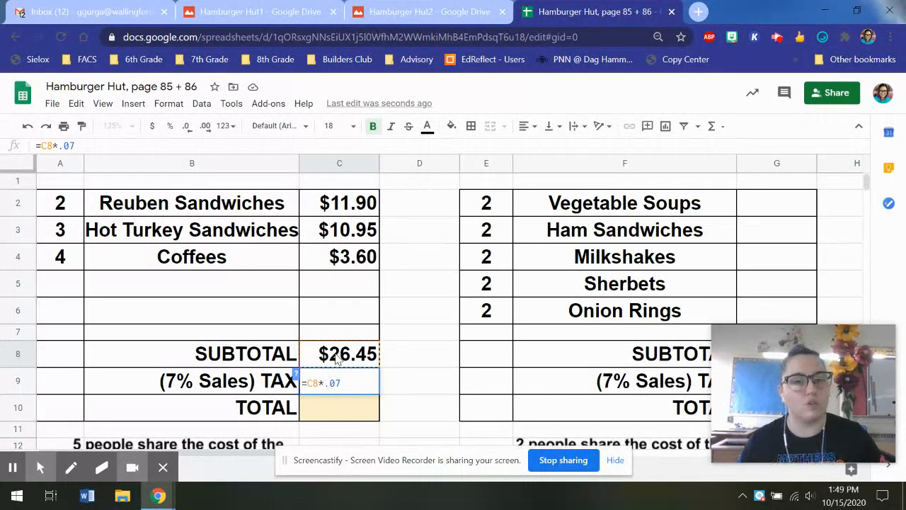
key(Return)
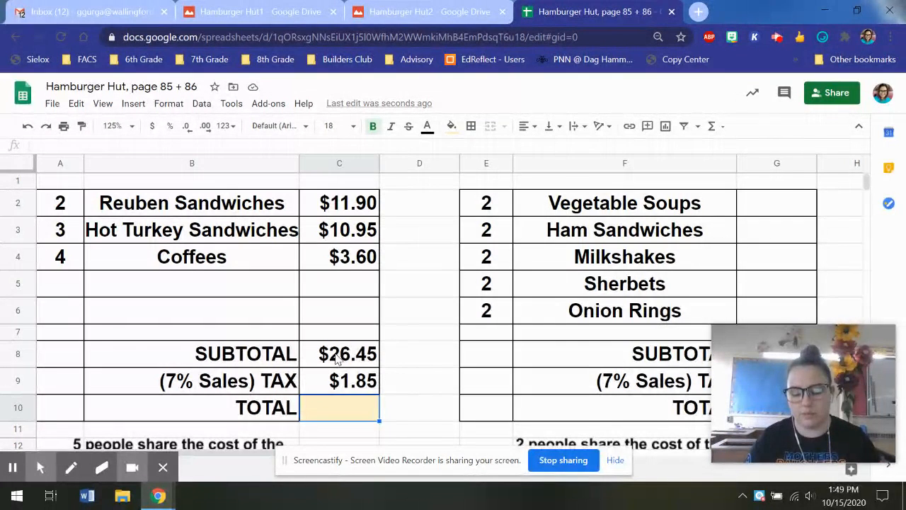
Enter =C8+C9 in C10 so the TOTAL shows $28.30.
text(=)
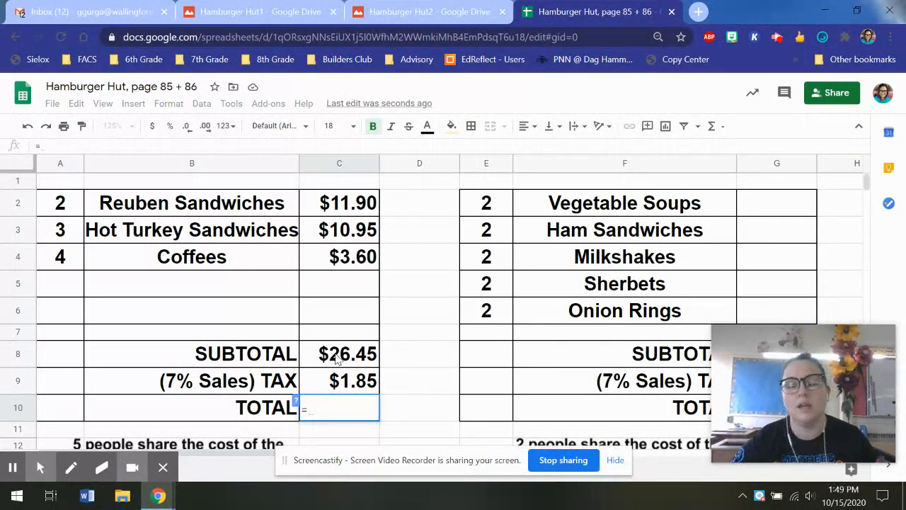
click(354, 355)
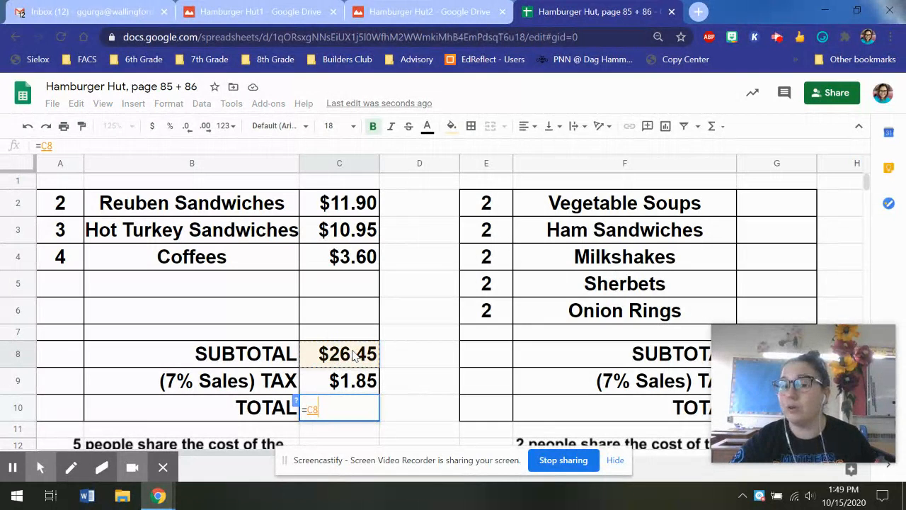
text(+)
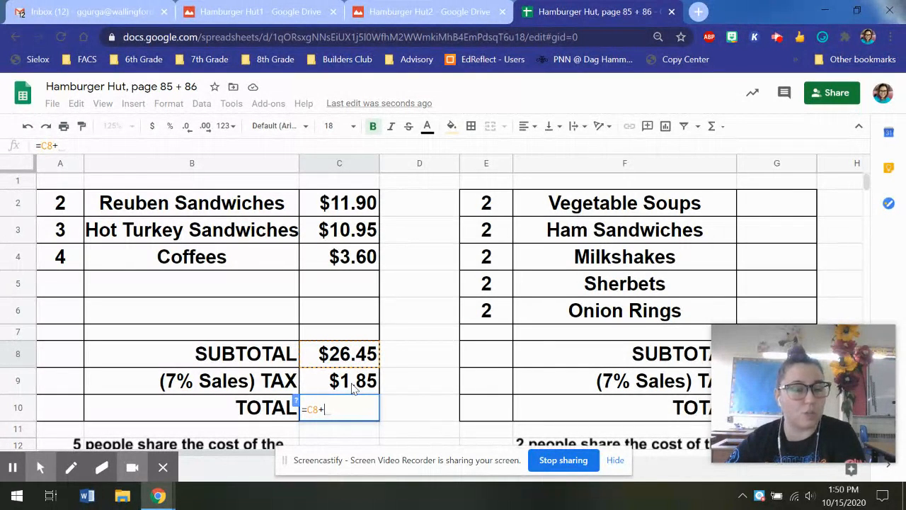
click(352, 386)
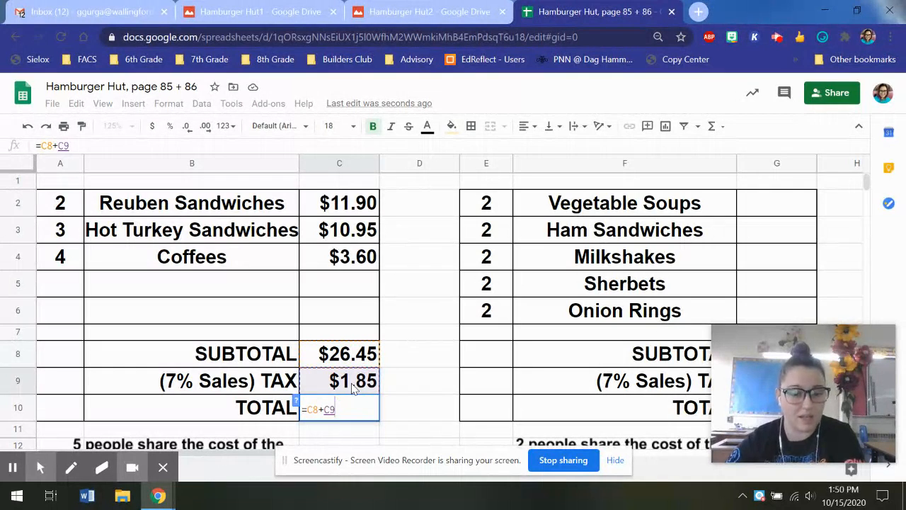
key(Return)
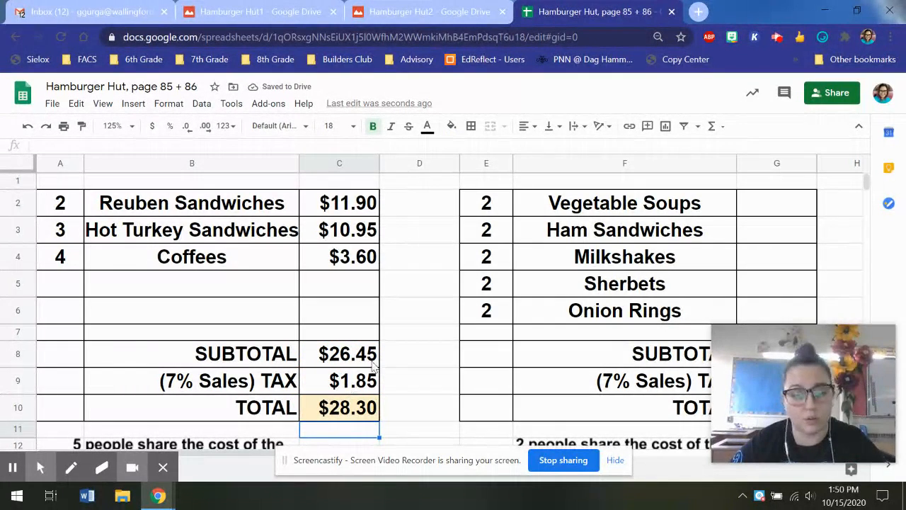
Scroll down to the 5-people question and select C14 for the per-person share.
scroll(379, 357, down, 1)
scroll(386, 411, down, 1)
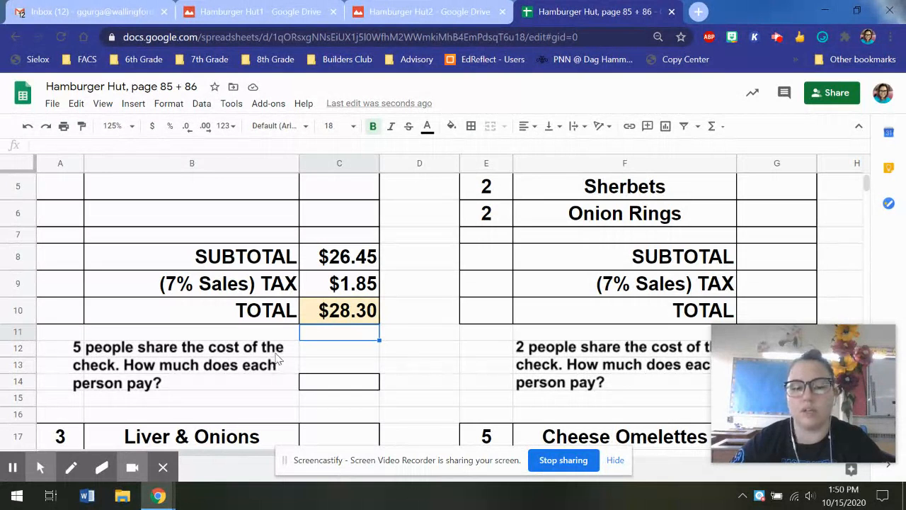
click(339, 382)
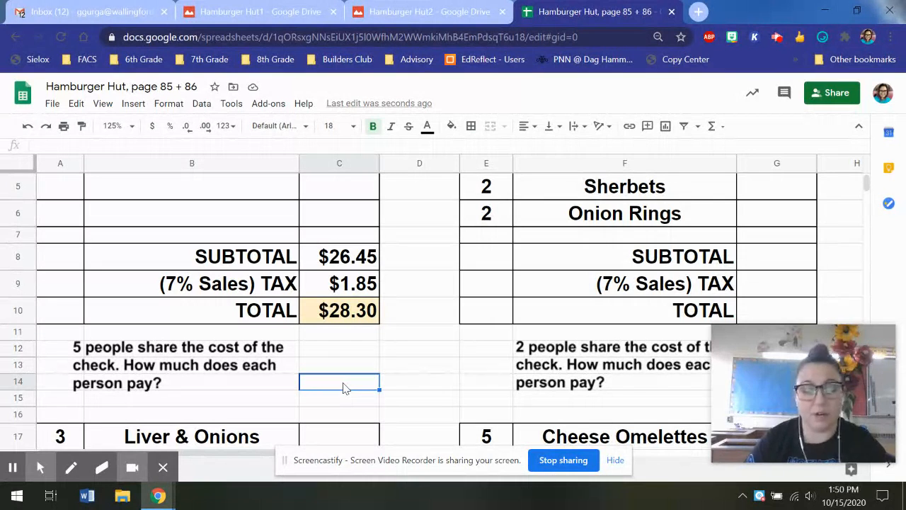
Type =C10/5 in C14 to split the total among 5 people.
text(=)
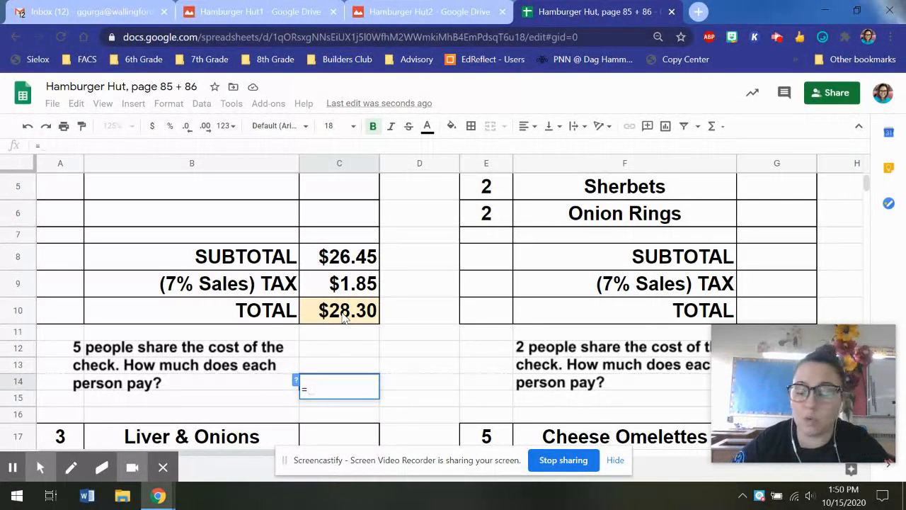
click(343, 317)
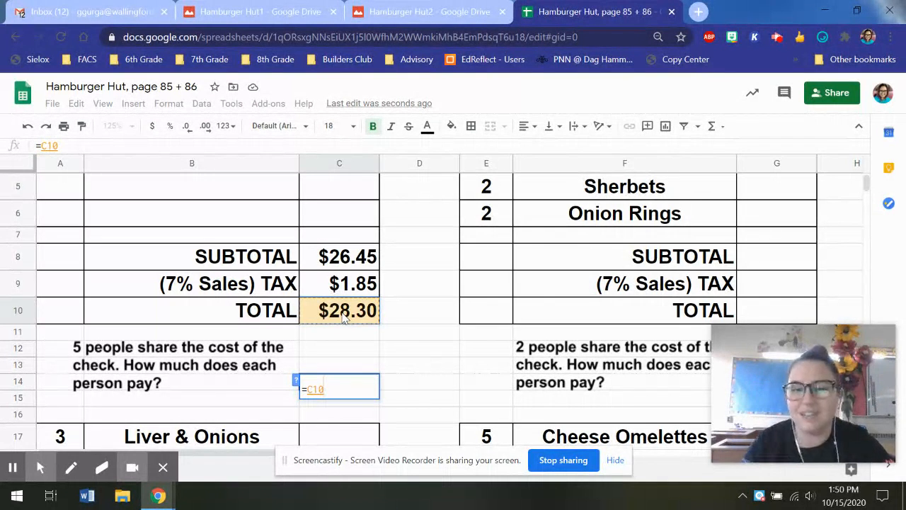
text(/)
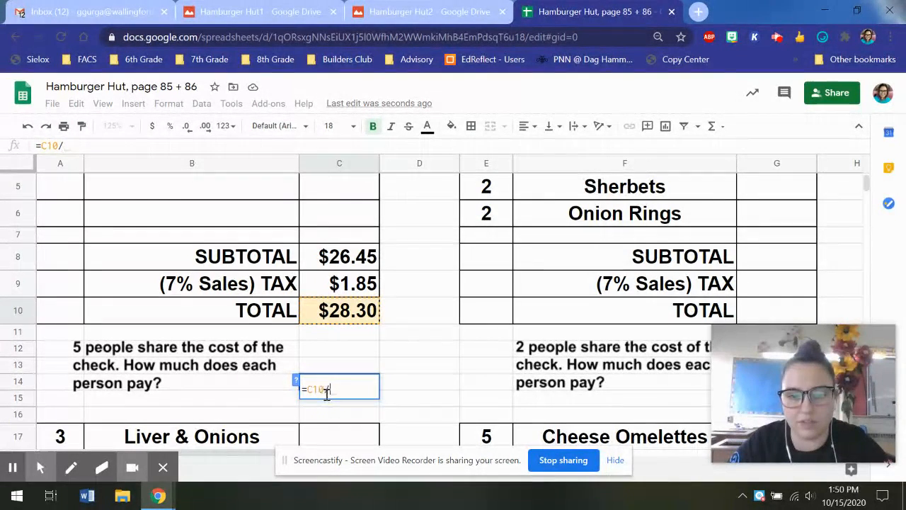
text(5)
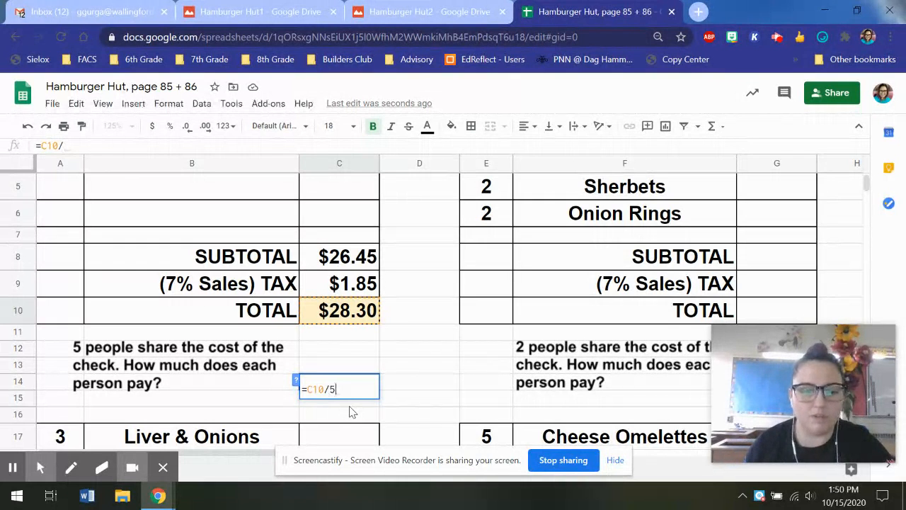